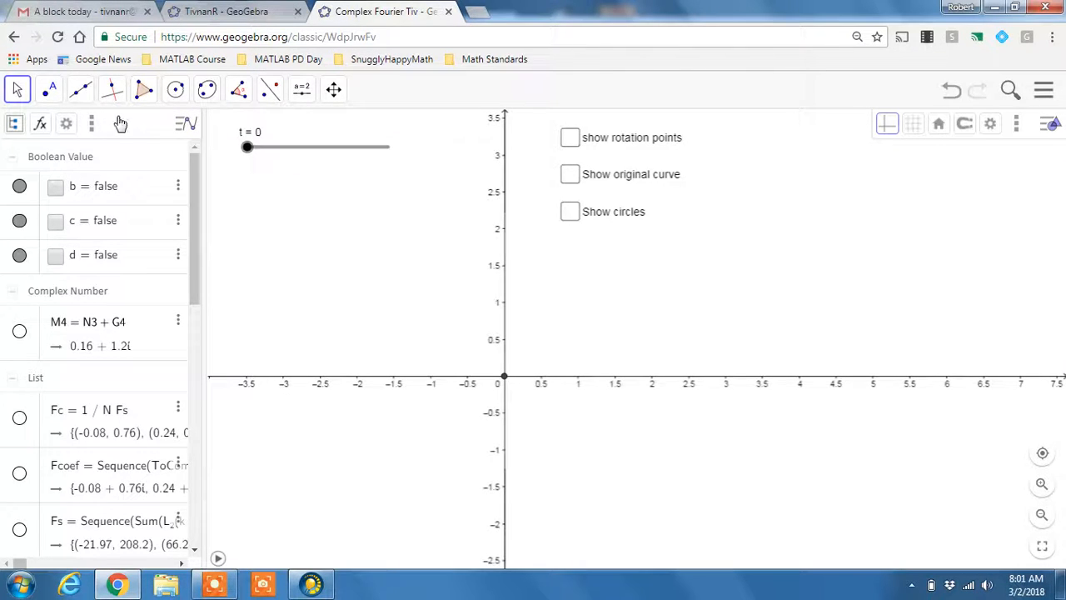
- With the Pen tool, draw one continuous closed outline forming T, i and v, spanning about x = -3 to 2 and y = -2 to 1.2
{"action": "left_click", "coordinate": [19, 90]}
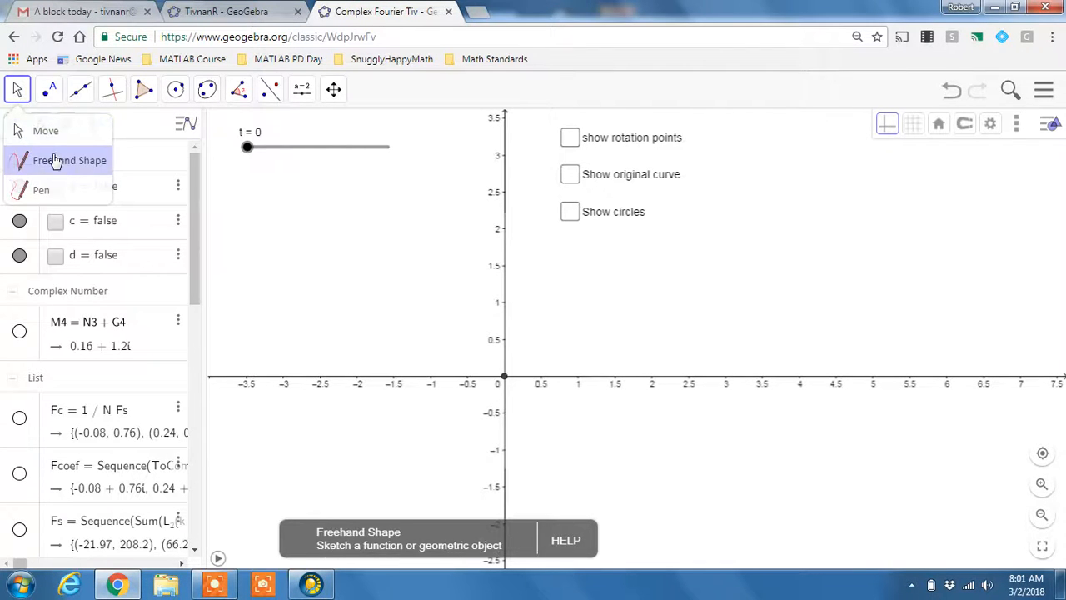
{"action": "left_click", "coordinate": [38, 189]}
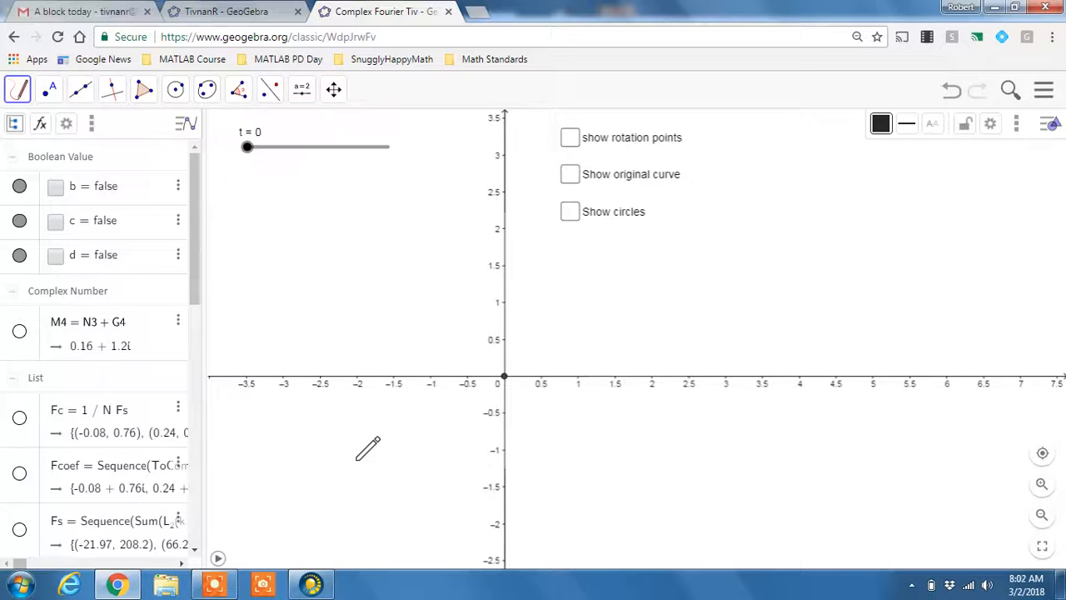
{"action": "mouse_move", "coordinate": [362, 476]}
{"action": "left_mouse_down"}
{"action": "mouse_move", "coordinate": [378, 314]}
{"action": "mouse_move", "coordinate": [279, 303]}
{"action": "mouse_move", "coordinate": [392, 286]}
{"action": "mouse_move", "coordinate": [488, 292]}
{"action": "mouse_move", "coordinate": [402, 317]}
{"action": "mouse_move", "coordinate": [385, 431]}
{"action": "left_mouse_up"}
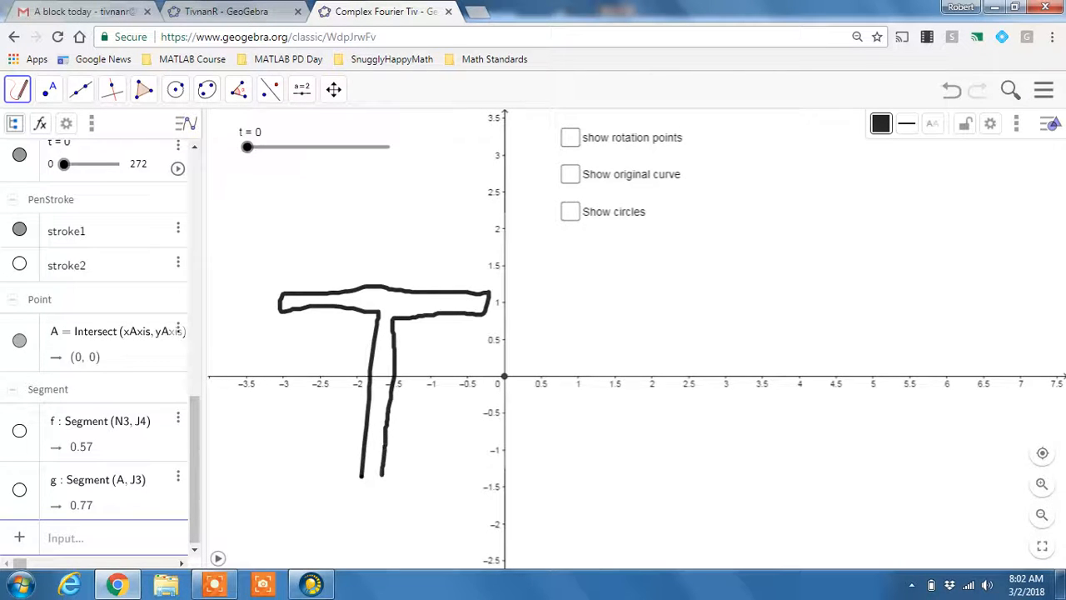
{"action": "mouse_move", "coordinate": [388, 479]}
{"action": "left_mouse_down"}
{"action": "mouse_move", "coordinate": [450, 475]}
{"action": "mouse_move", "coordinate": [481, 456]}
{"action": "mouse_move", "coordinate": [497, 352]}
{"action": "mouse_move", "coordinate": [480, 359]}
{"action": "mouse_move", "coordinate": [500, 333]}
{"action": "mouse_move", "coordinate": [480, 343]}
{"action": "left_mouse_up"}
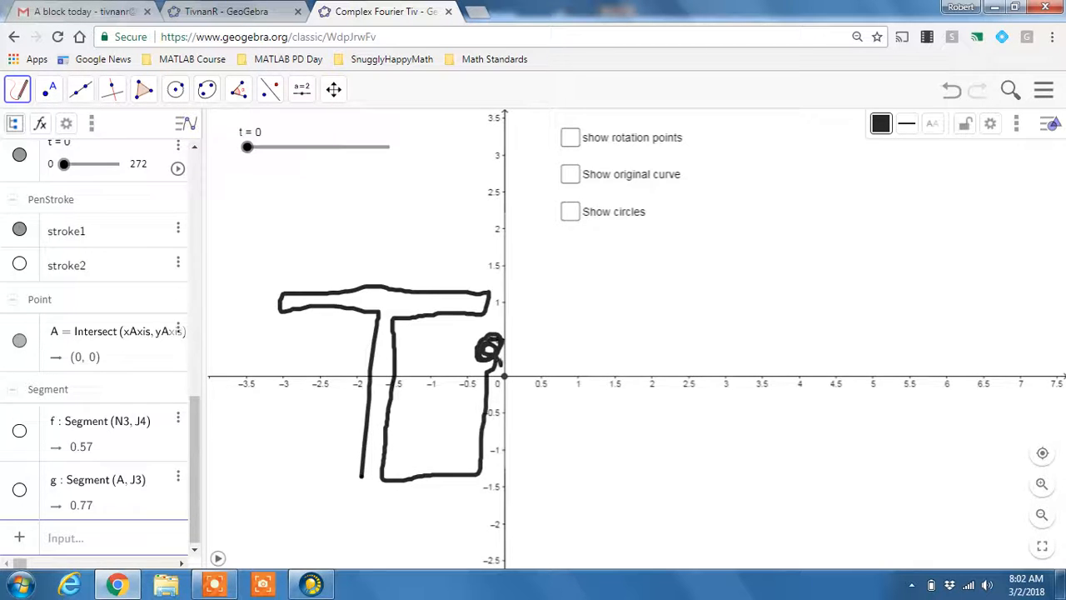
{"action": "mouse_move", "coordinate": [503, 373]}
{"action": "left_mouse_down"}
{"action": "mouse_move", "coordinate": [533, 399]}
{"action": "mouse_move", "coordinate": [584, 495]}
{"action": "mouse_move", "coordinate": [638, 356]}
{"action": "mouse_move", "coordinate": [663, 375]}
{"action": "mouse_move", "coordinate": [658, 441]}
{"action": "mouse_move", "coordinate": [633, 483]}
{"action": "mouse_move", "coordinate": [471, 526]}
{"action": "mouse_move", "coordinate": [406, 531]}
{"action": "mouse_move", "coordinate": [371, 514]}
{"action": "left_mouse_up"}
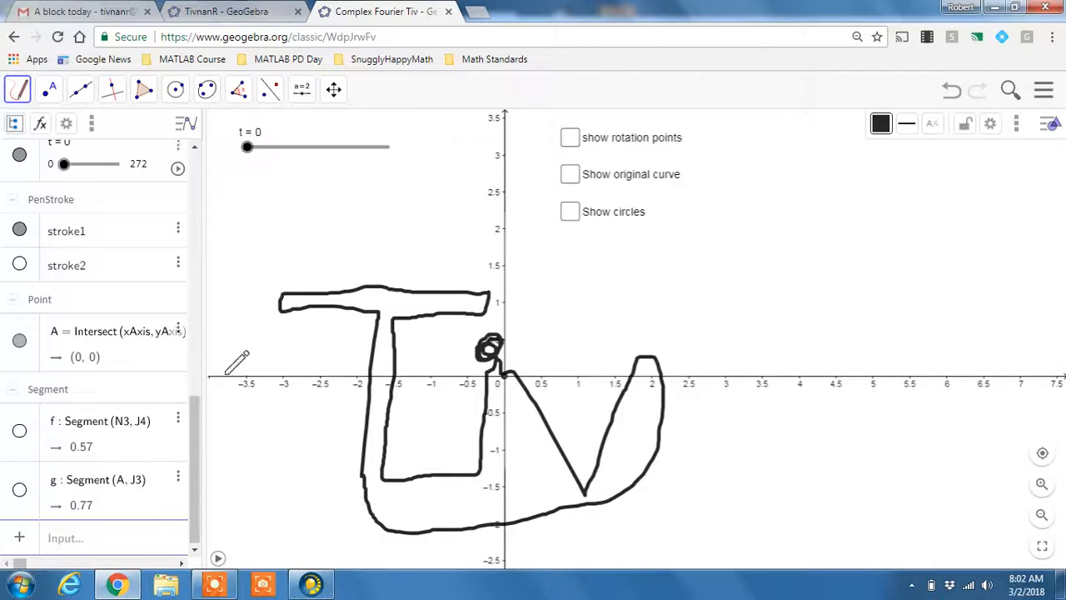
- Toggle the visibility of stroke1 off and on to check that it is the newly drawn outline
{"action": "mouse_move", "coordinate": [191, 434]}
{"action": "left_mouse_down"}
{"action": "mouse_move", "coordinate": [200, 300]}
{"action": "mouse_move", "coordinate": [186, 396]}
{"action": "mouse_move", "coordinate": [194, 458]}
{"action": "mouse_move", "coordinate": [204, 246]}
{"action": "mouse_move", "coordinate": [206, 446]}
{"action": "left_mouse_up"}
{"action": "scroll", "coordinate": [206, 446], "scroll_direction": "down", "scroll_amount": 3}
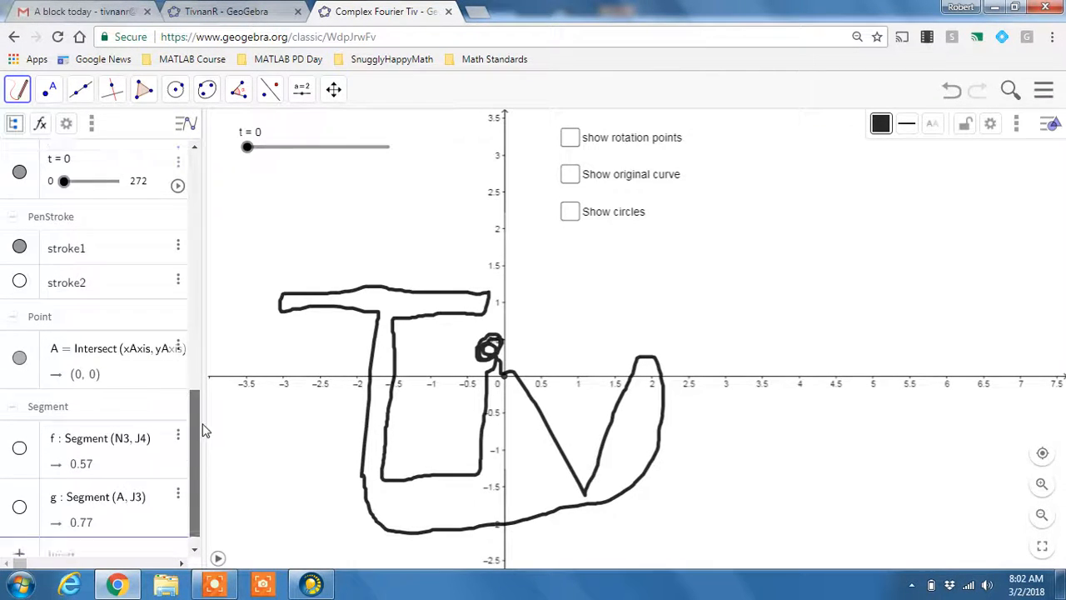
{"action": "scroll", "coordinate": [203, 424], "scroll_direction": "up", "scroll_amount": 1}
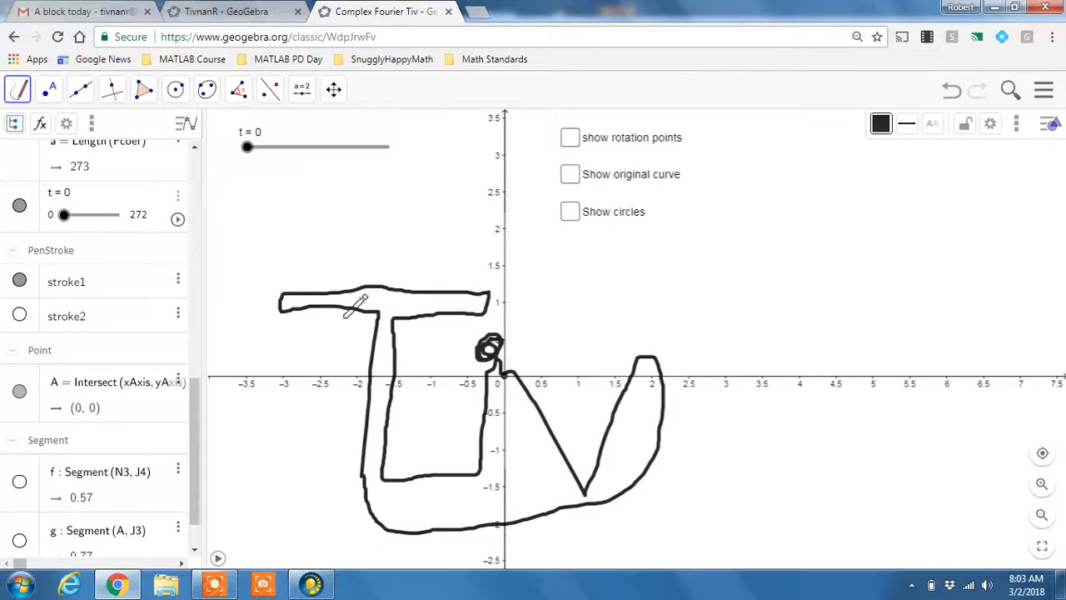
{"action": "left_click", "coordinate": [19, 281]}
{"action": "left_click", "coordinate": [19, 281]}
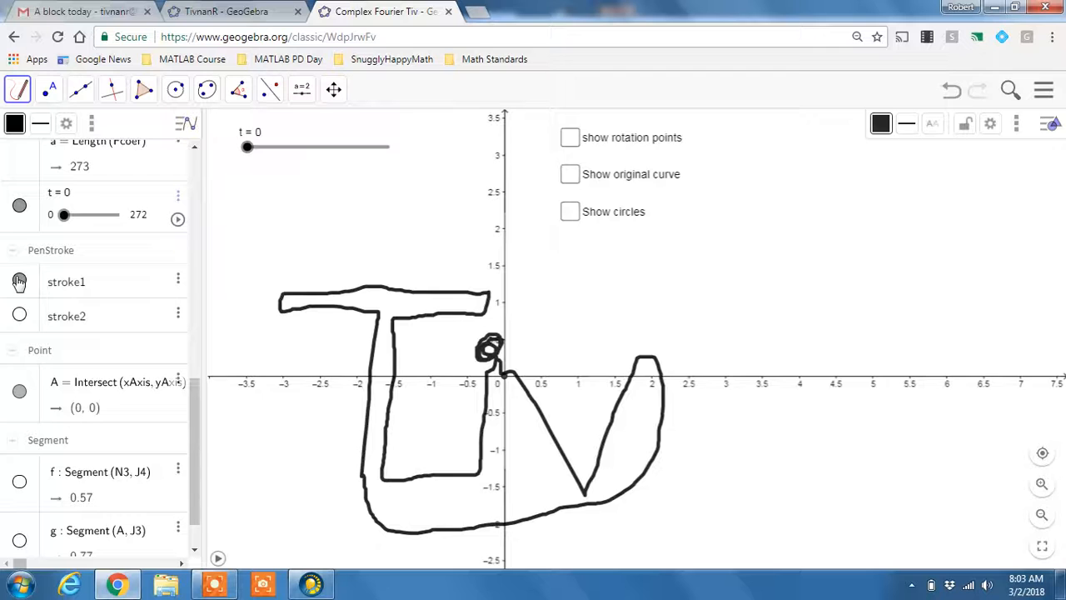
- Widen the Algebra view and try to create a vertex list with the input {vertex(L_1)}
{"action": "left_click_drag", "start_coordinate": [204, 335], "coordinate": [361, 317]}
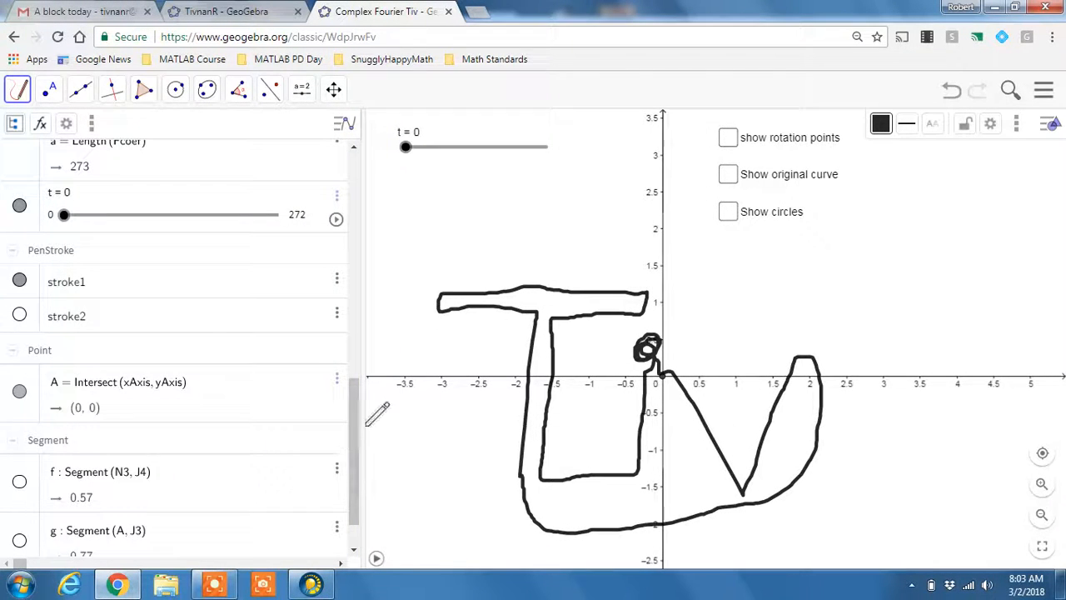
{"action": "scroll", "coordinate": [358, 467], "scroll_direction": "down", "scroll_amount": 2}
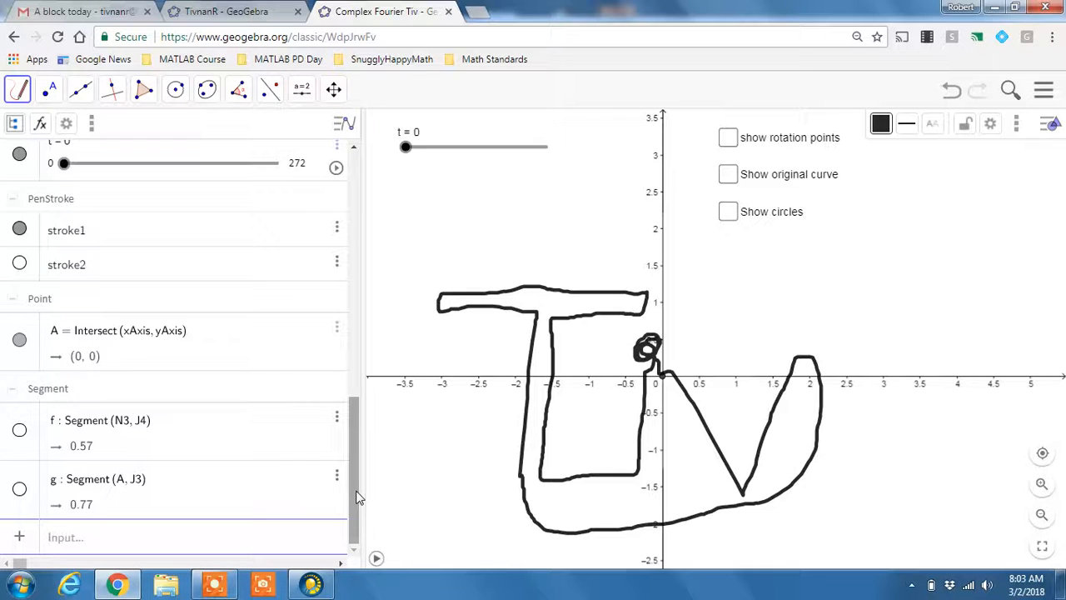
{"action": "left_click", "coordinate": [89, 536]}
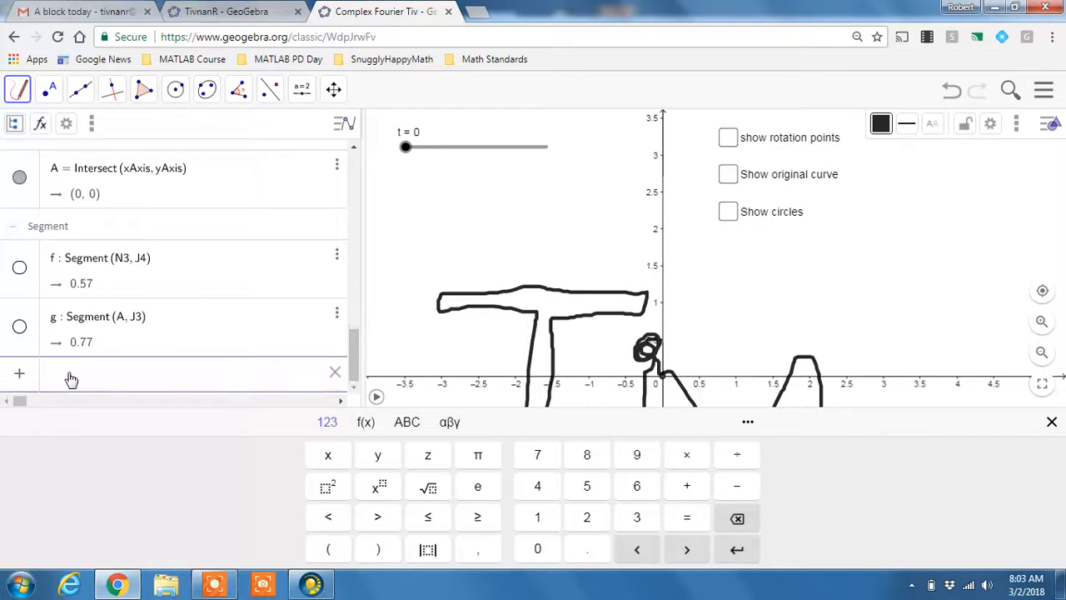
{"action": "type", "text": "{"}
{"action": "type", "text": "vert"}
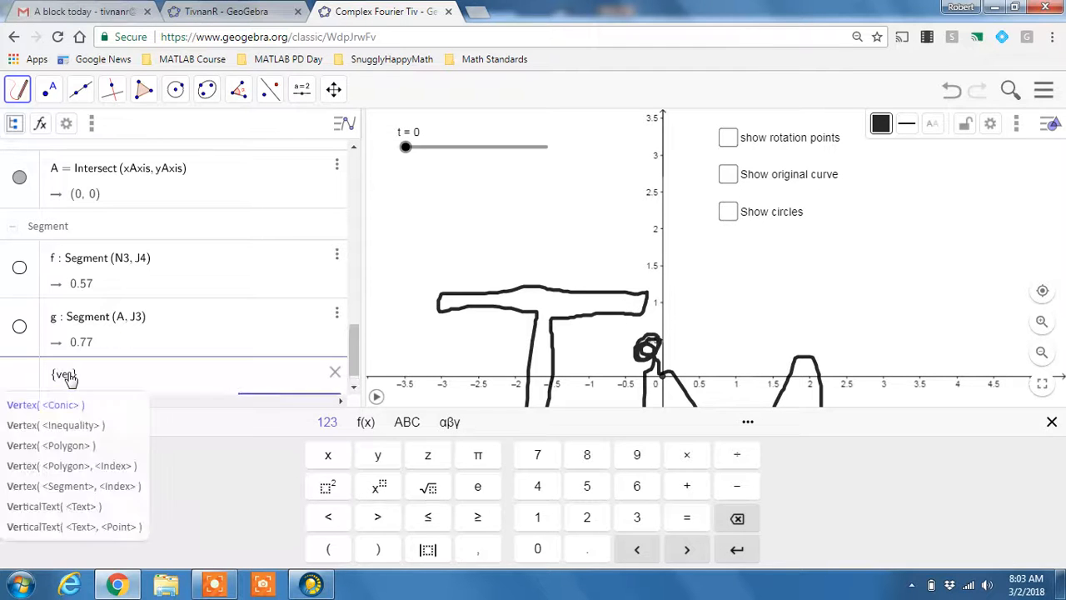
{"action": "type", "text": "ex("}
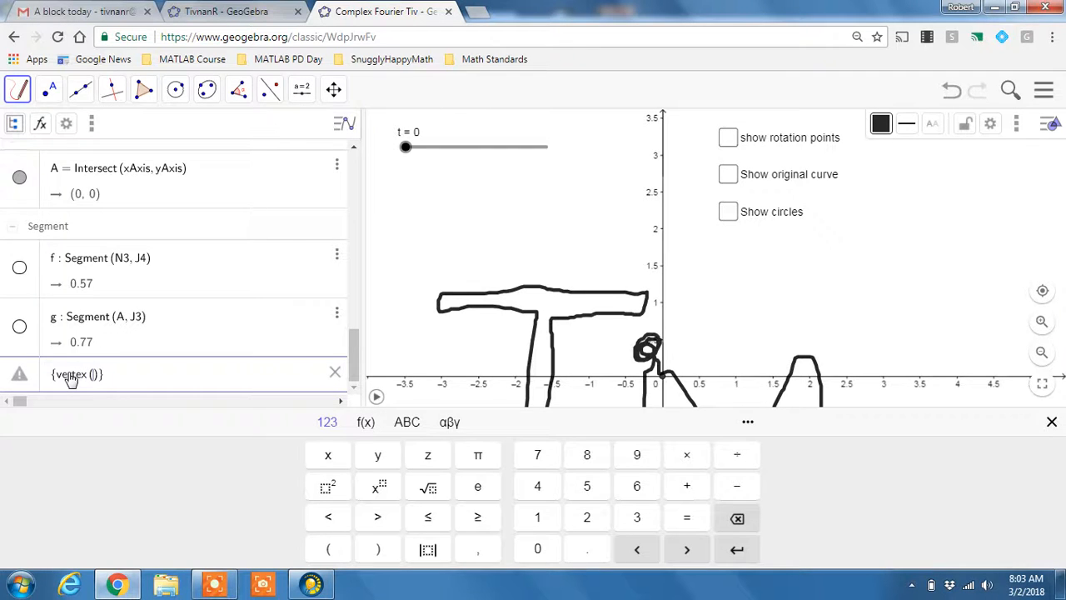
{"action": "type", "text": "L"}
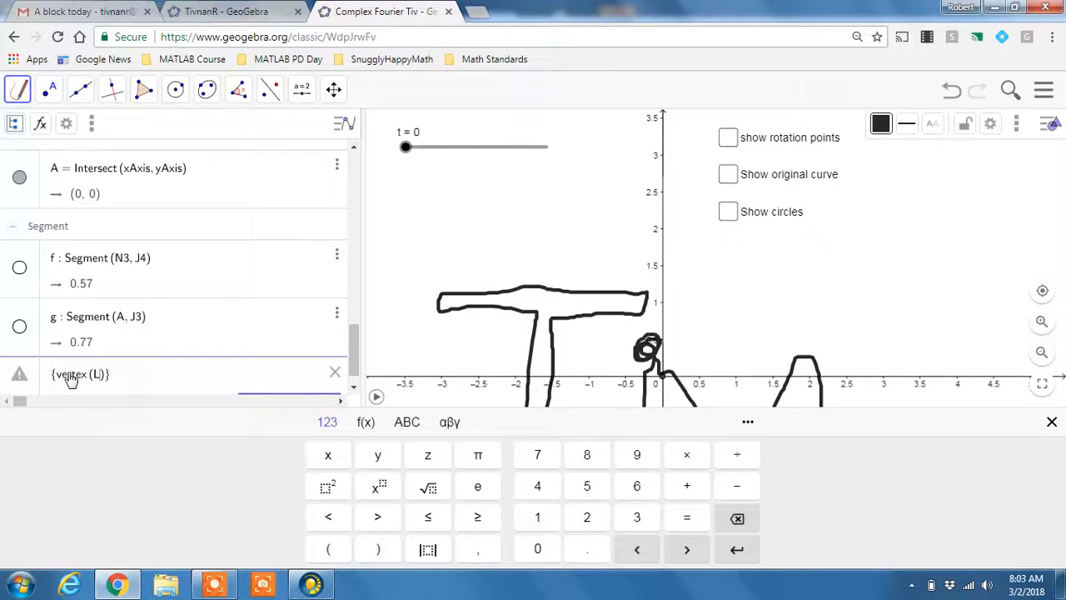
{"action": "type", "text": "_1"}
{"action": "key", "text": "Return"}
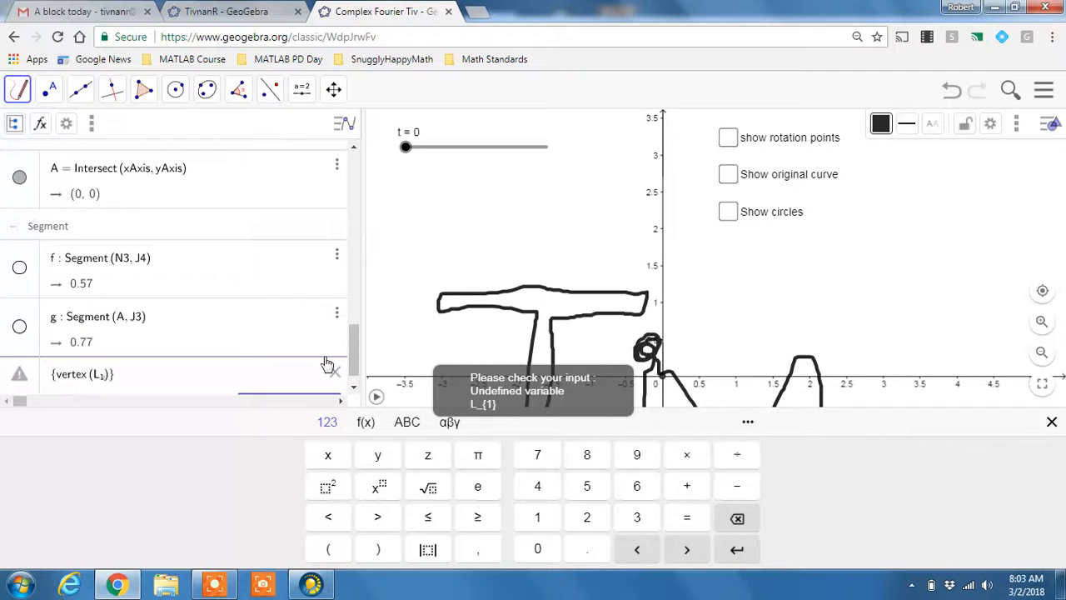
{"action": "left_click_drag", "start_coordinate": [356, 350], "coordinate": [355, 381]}
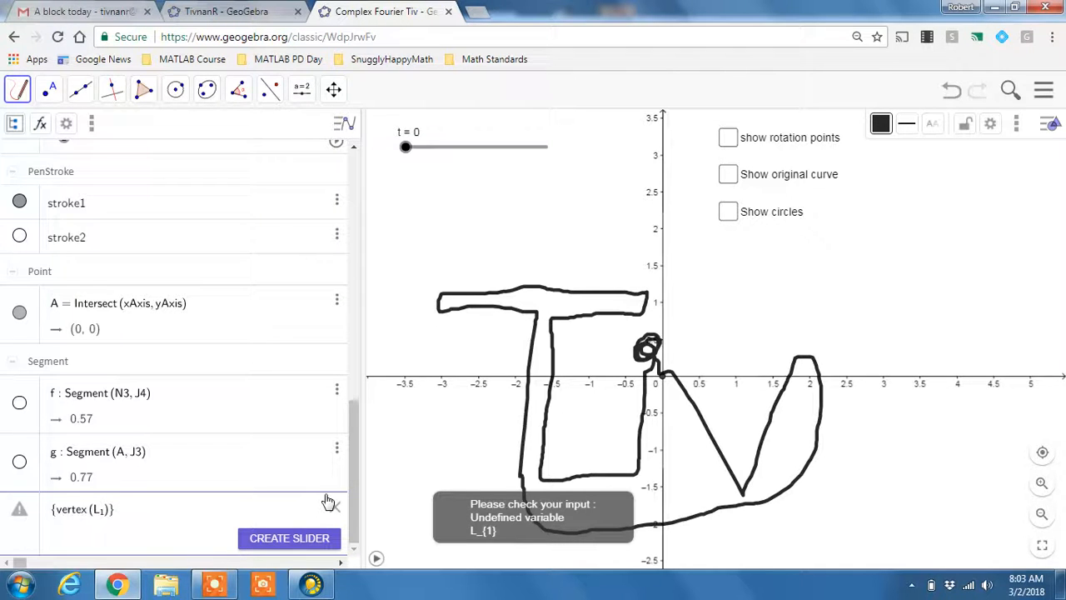
{"action": "left_click", "coordinate": [155, 528]}
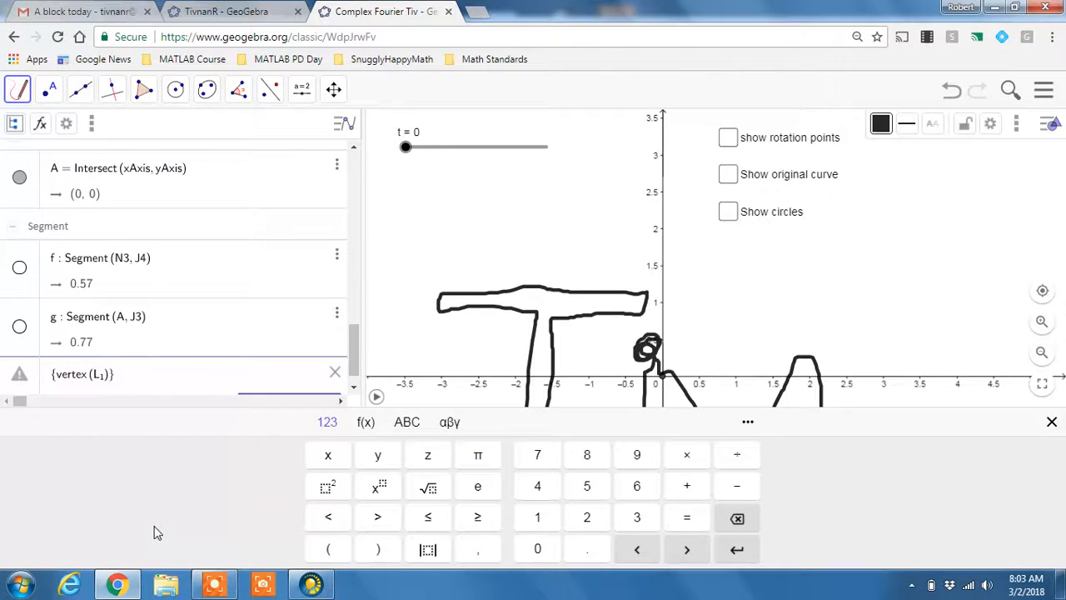
{"action": "key", "text": "Return"}
{"action": "left_click", "coordinate": [358, 348]}
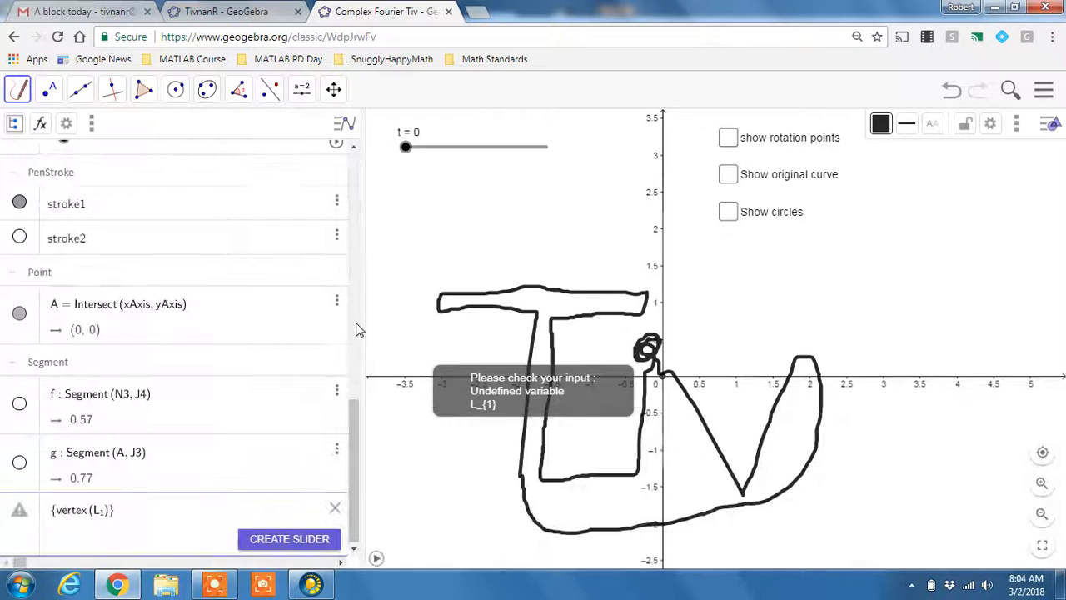
- Replace the Vertex argument with stroke1 to create the point list {vertex(stroke1)}
{"action": "double_click", "coordinate": [107, 510]}
{"action": "key", "text": "BackSpace"}
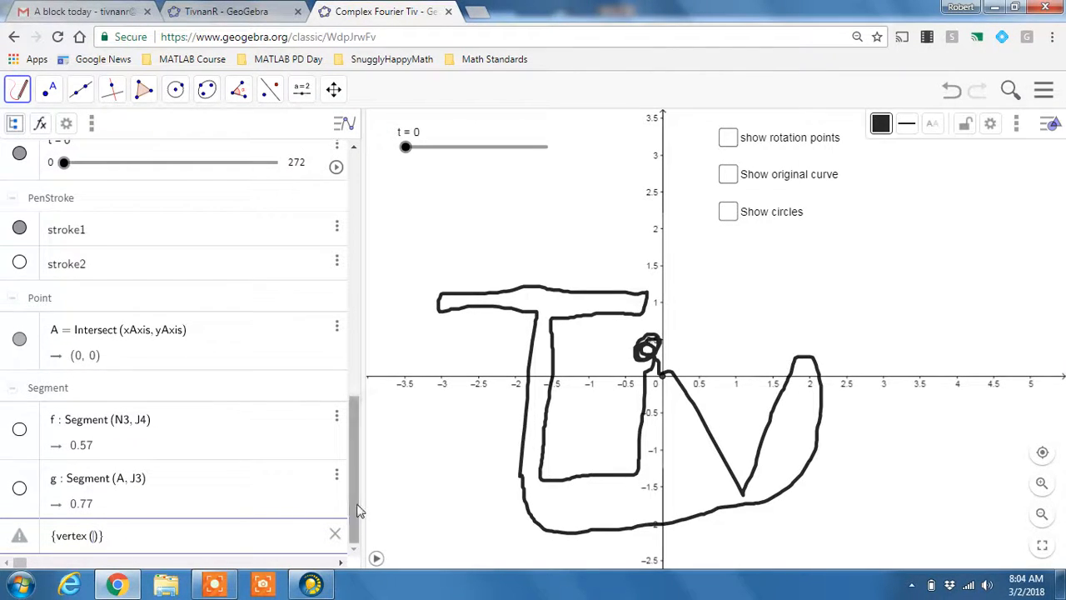
{"action": "key", "text": "Return"}
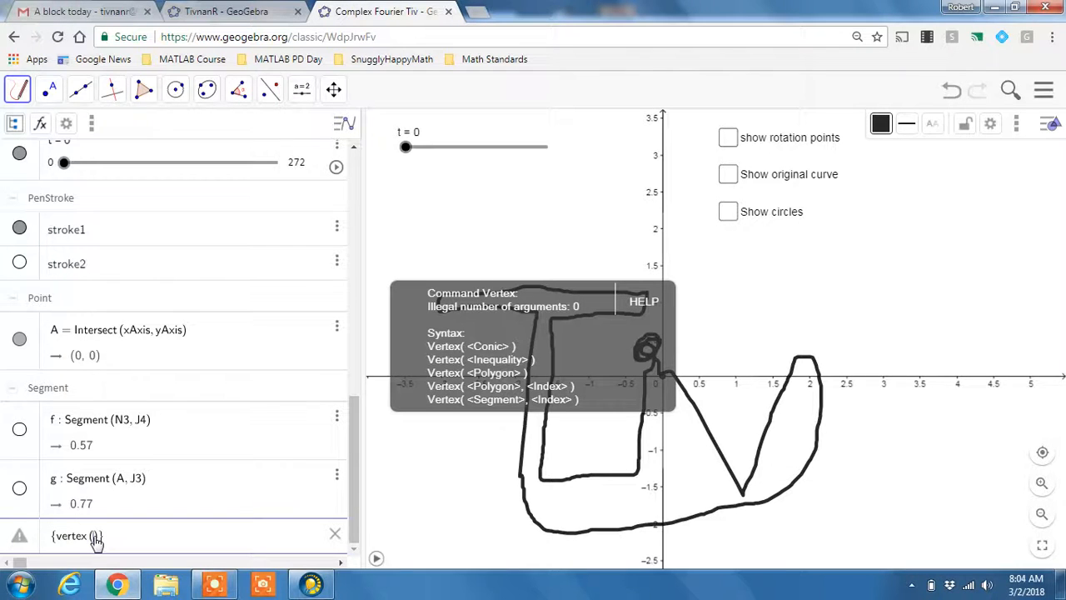
{"action": "left_click", "coordinate": [94, 535]}
{"action": "type", "text": "str"}
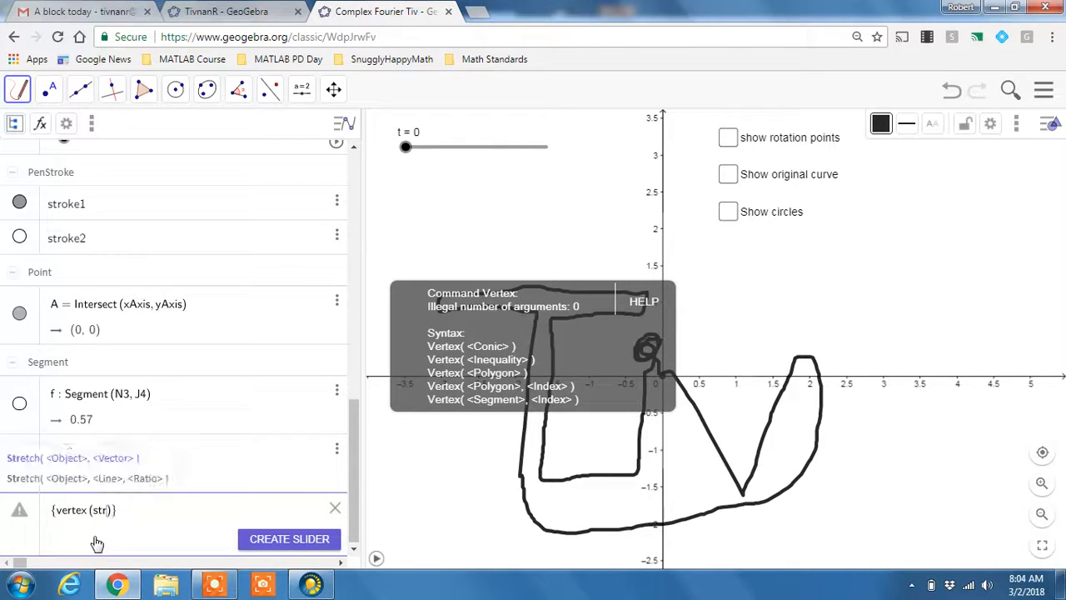
{"action": "type", "text": "oke"}
{"action": "type", "text": "1"}
{"action": "key", "text": "Return"}
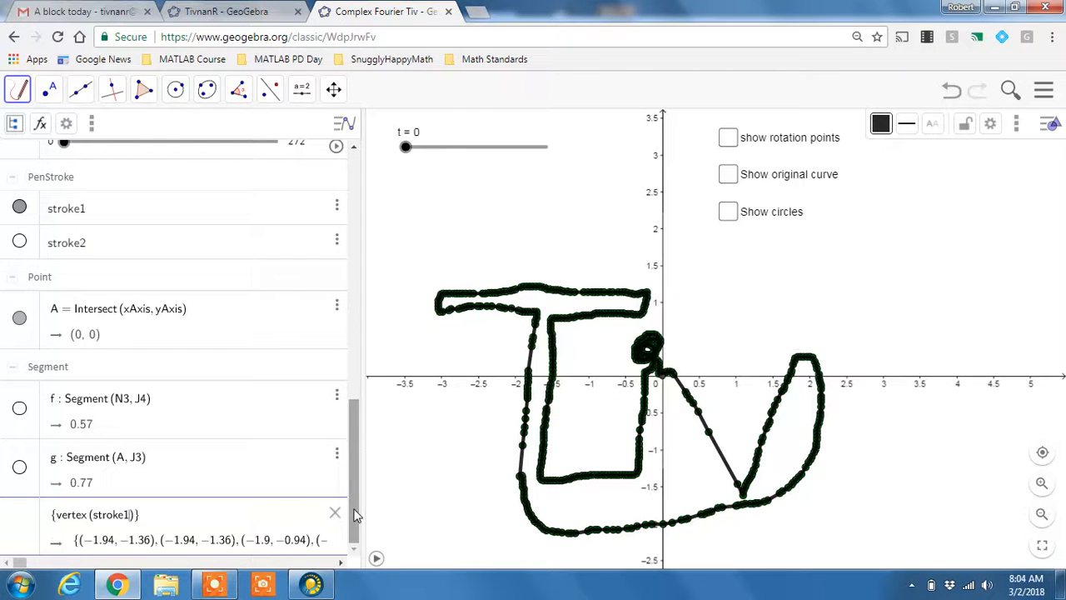
- Locate the new list L_1 and toggle its visibility off and on to examine the points along the outline
{"action": "left_click_drag", "start_coordinate": [354, 515], "coordinate": [367, 358]}
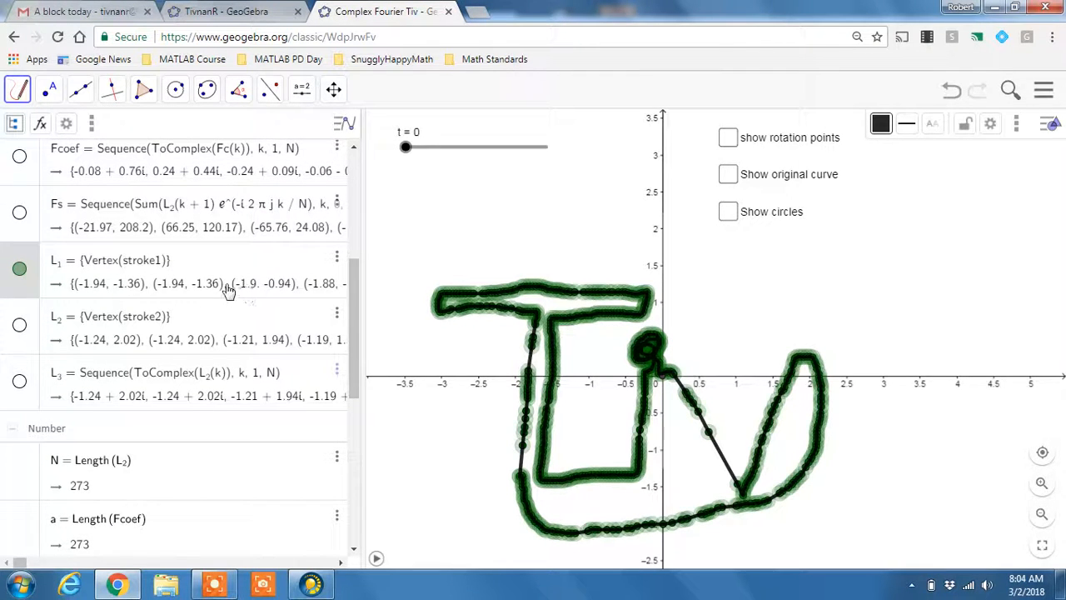
{"action": "left_click", "coordinate": [20, 270]}
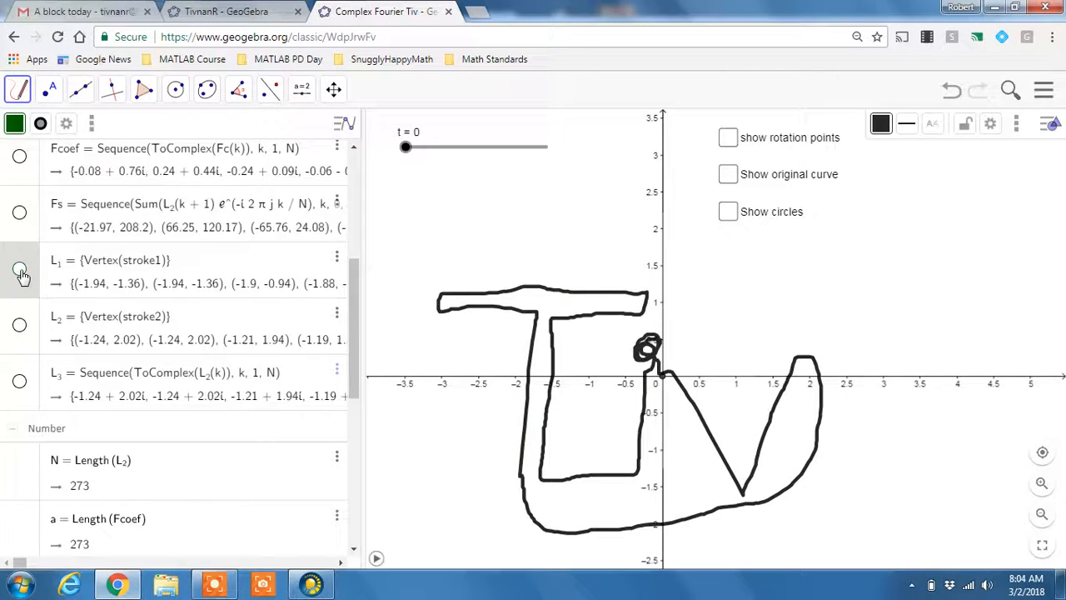
{"action": "left_click", "coordinate": [20, 270]}
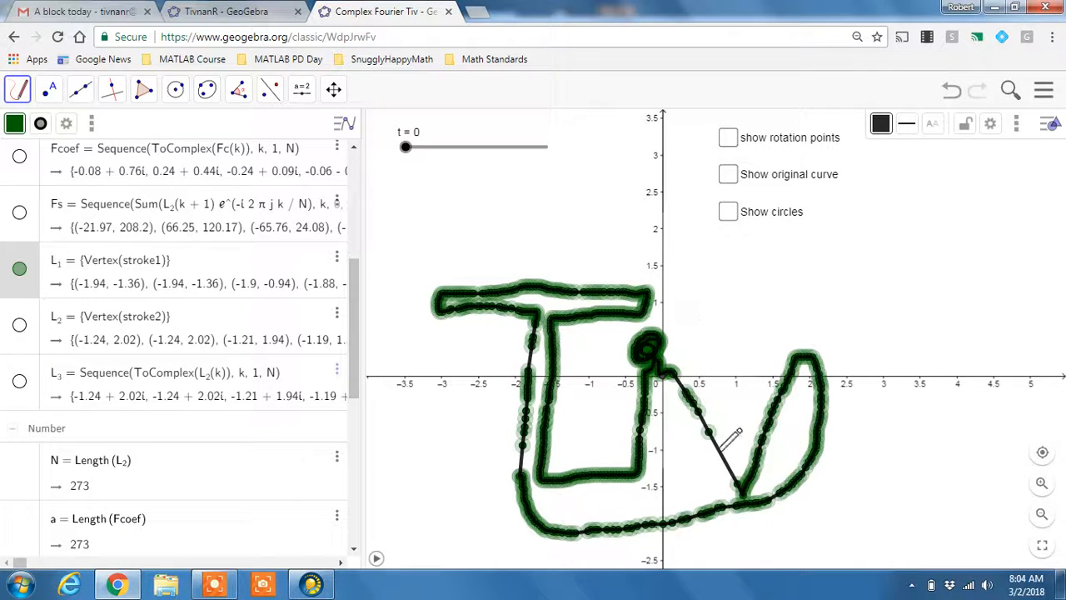
{"action": "left_click", "coordinate": [359, 361]}
{"action": "mouse_move", "coordinate": [357, 366]}
{"action": "left_mouse_down"}
{"action": "mouse_move", "coordinate": [357, 388]}
{"action": "mouse_move", "coordinate": [356, 373]}
{"action": "left_mouse_up"}
{"action": "left_click", "coordinate": [19, 251]}
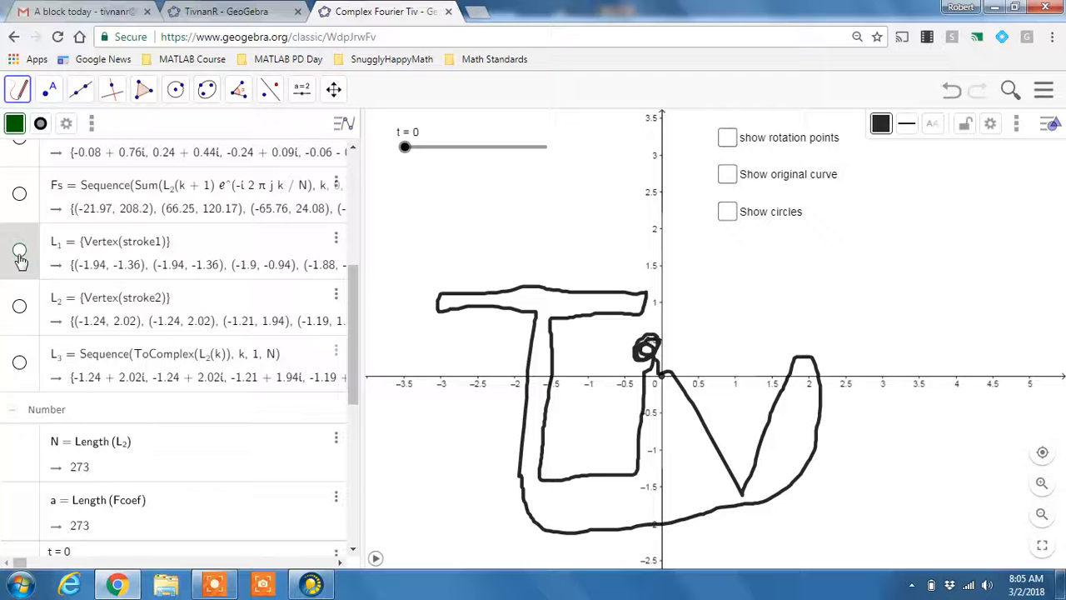
{"action": "left_click", "coordinate": [20, 250]}
- Add a number that counts the points in the list by entering length(L_1), and find its entry
{"action": "scroll", "coordinate": [347, 330], "scroll_direction": "down", "scroll_amount": 1}
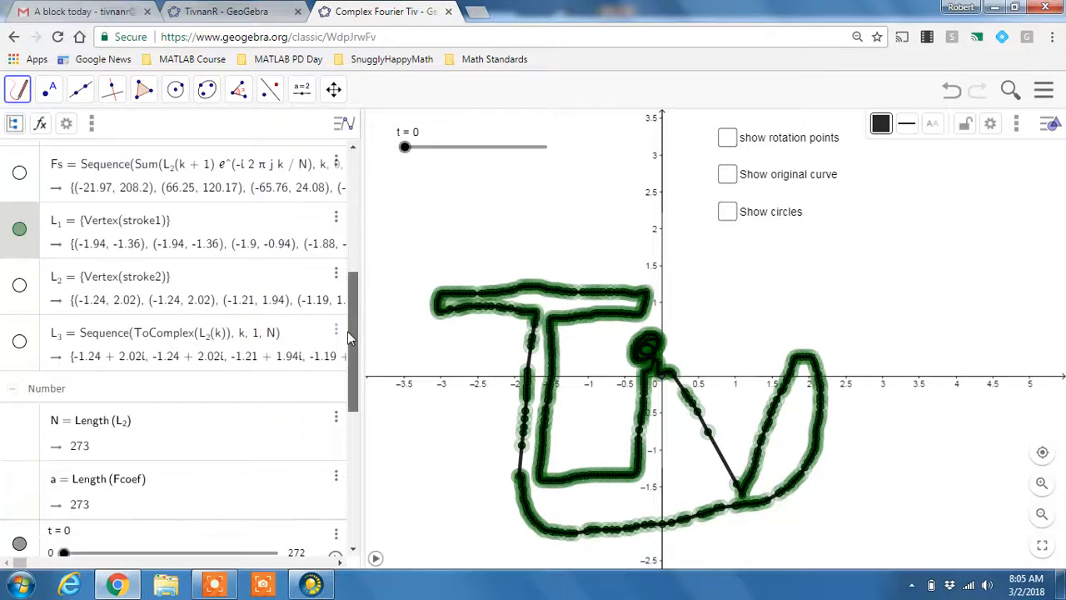
{"action": "scroll", "coordinate": [347, 330], "scroll_direction": "down", "scroll_amount": 5}
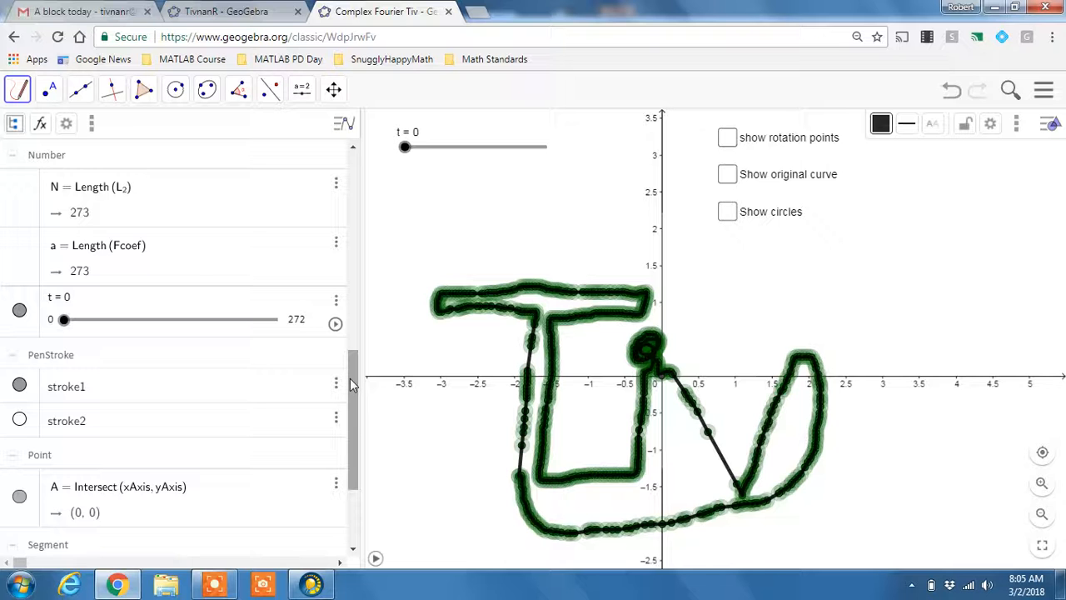
{"action": "scroll", "coordinate": [350, 383], "scroll_direction": "down", "scroll_amount": 2}
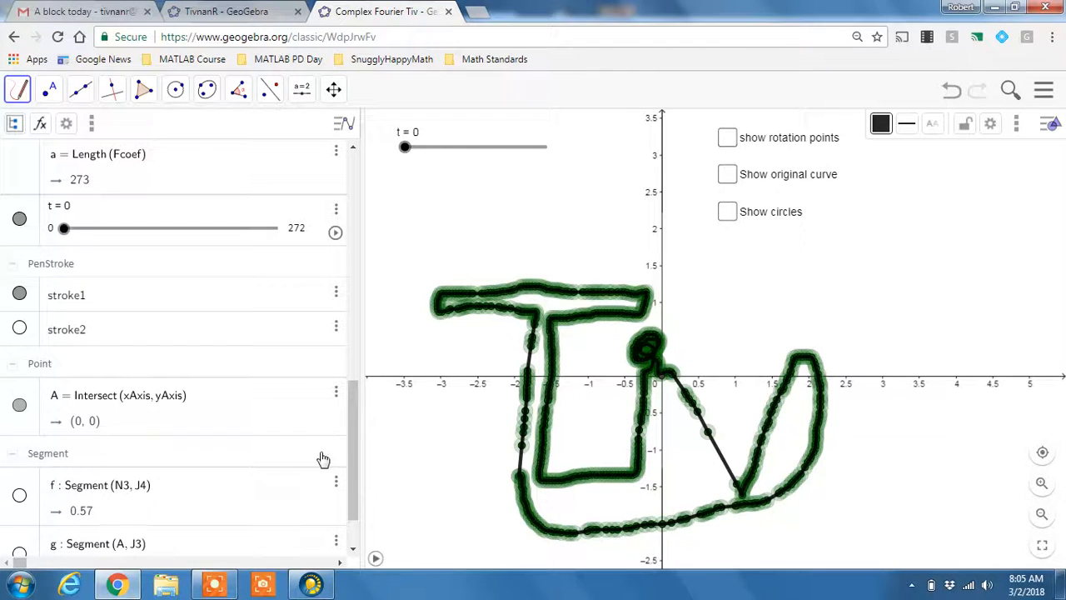
{"action": "scroll", "coordinate": [353, 460], "scroll_direction": "down", "scroll_amount": 2}
{"action": "left_click", "coordinate": [167, 547]}
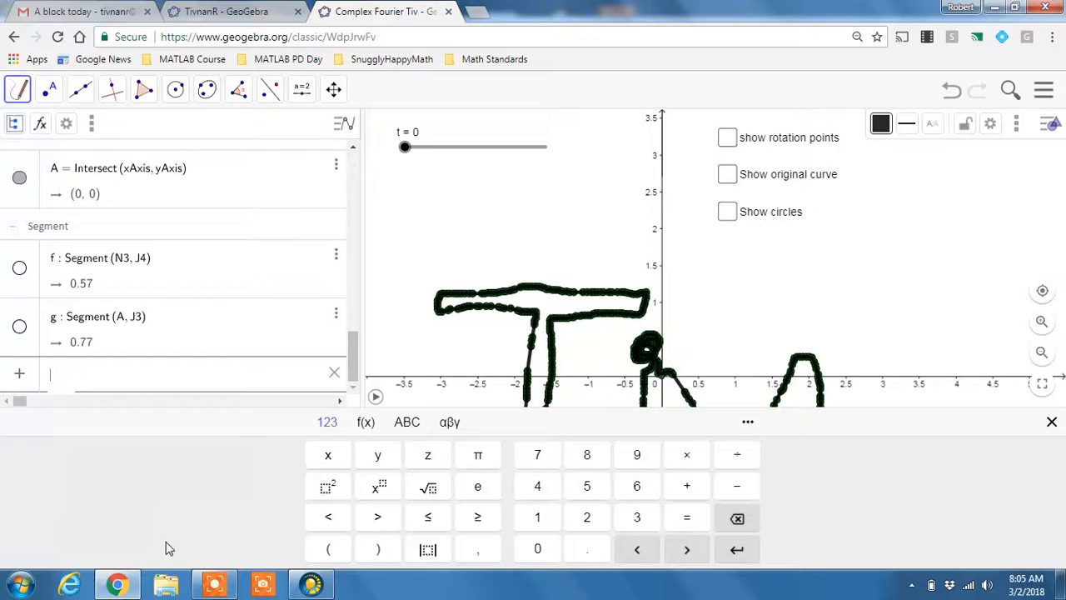
{"action": "type", "text": "le"}
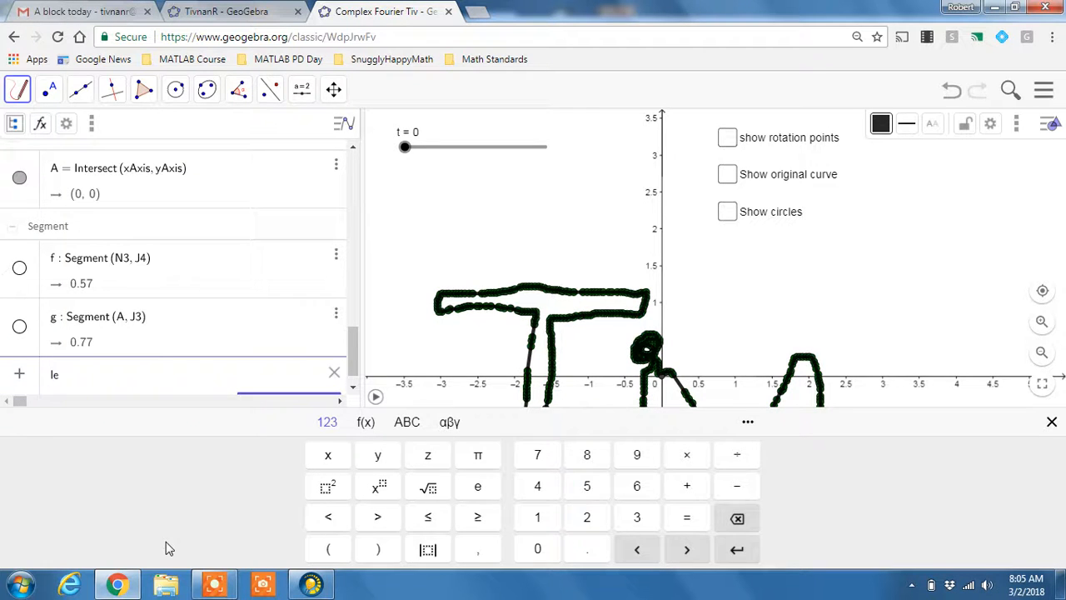
{"action": "type", "text": "ngth ("}
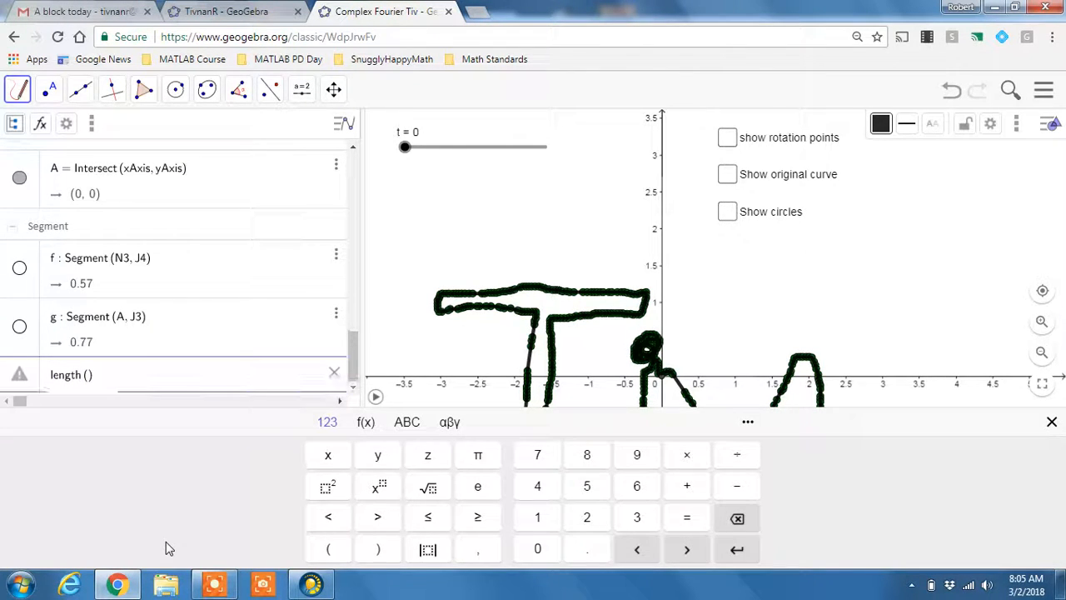
{"action": "type", "text": "L₁"}
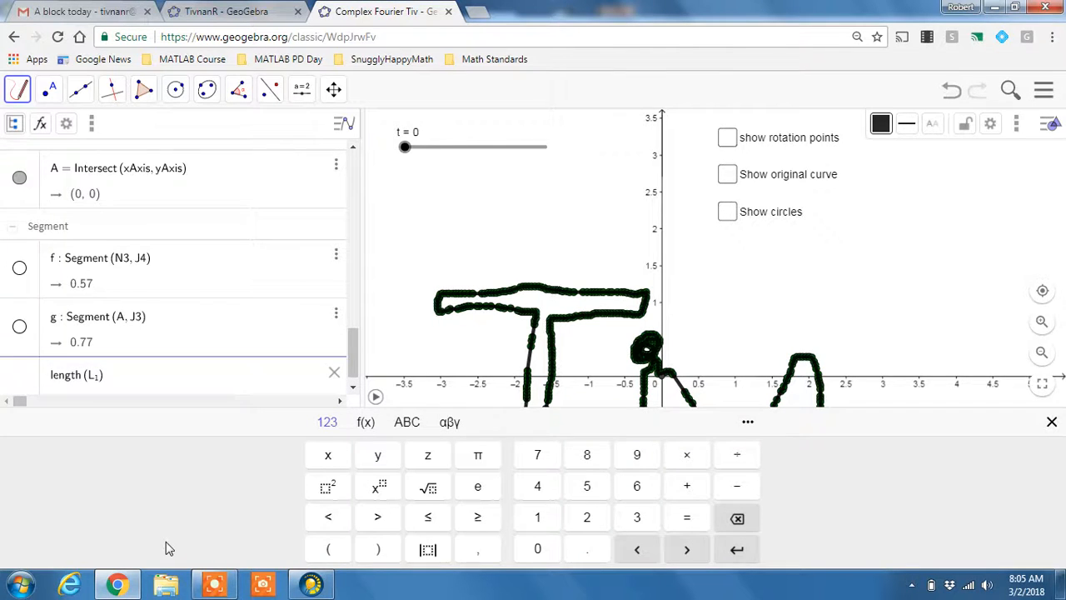
{"action": "key", "text": "Return"}
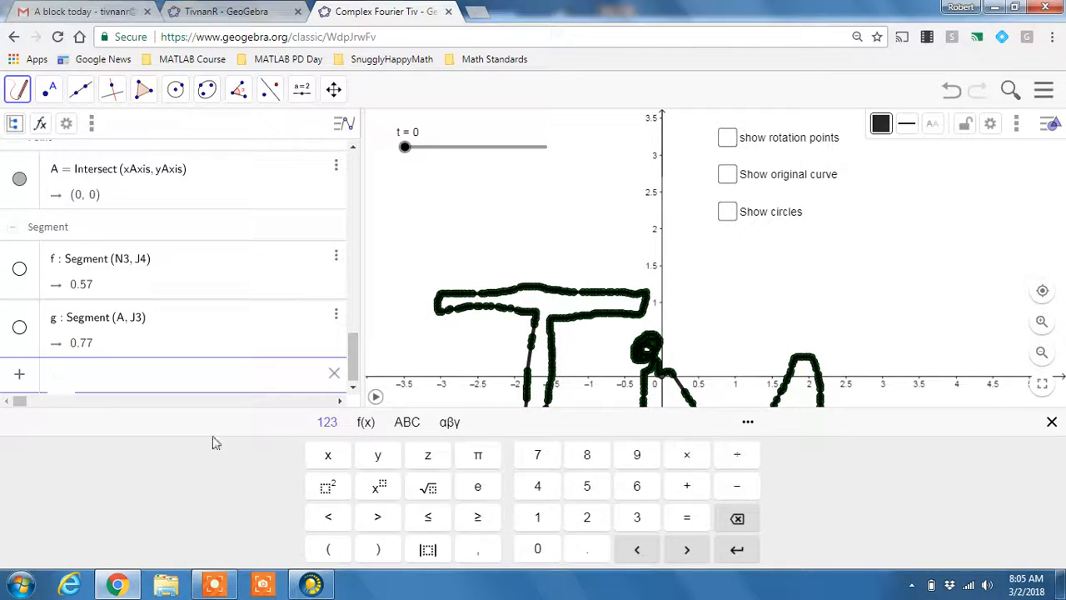
{"action": "mouse_move", "coordinate": [352, 339]}
{"action": "left_mouse_down"}
{"action": "mouse_move", "coordinate": [356, 450]}
{"action": "mouse_move", "coordinate": [356, 371]}
{"action": "left_mouse_up"}
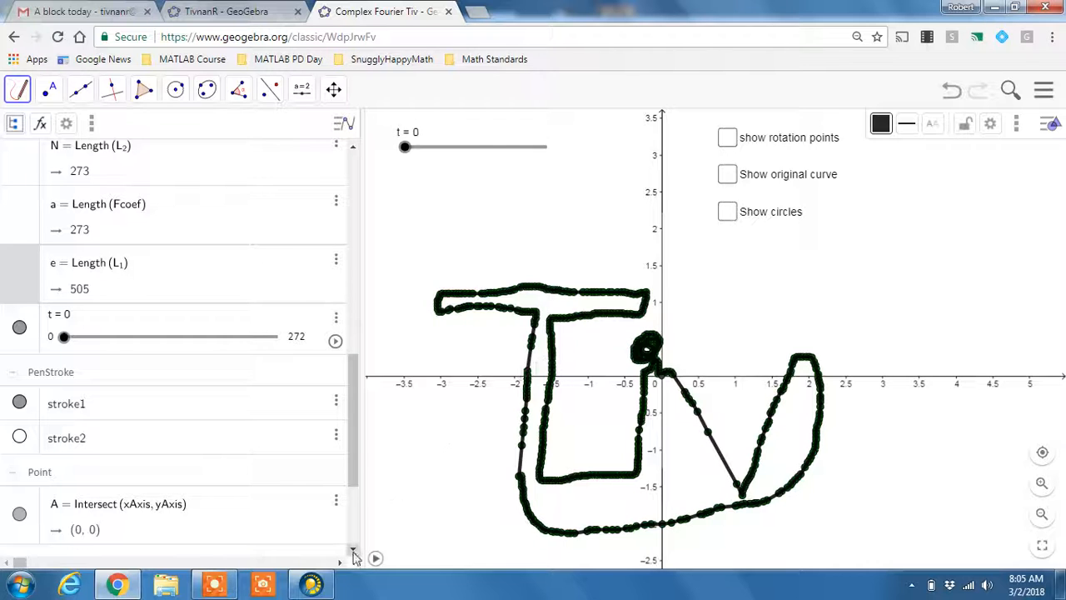
{"action": "left_click", "coordinate": [213, 585]}
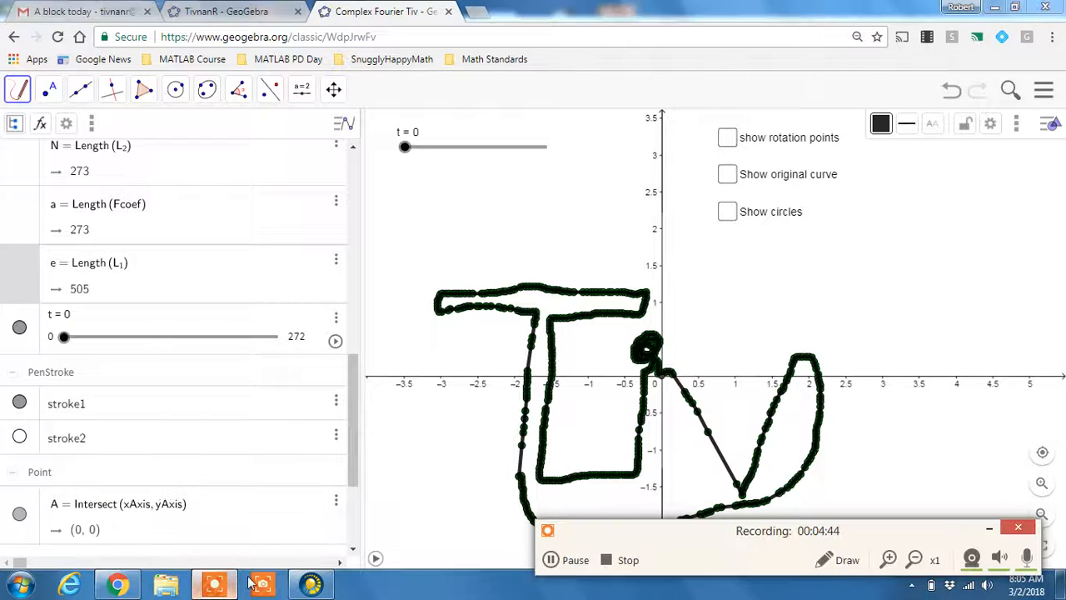